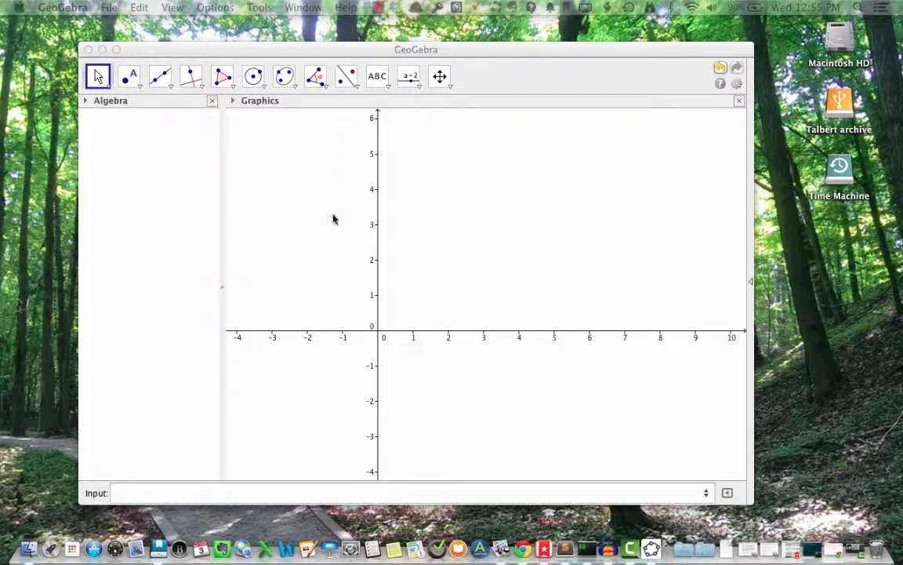
Enter f(x) = x^3 - 4x^2 in the Input bar to plot the cubic.
click(192, 492)
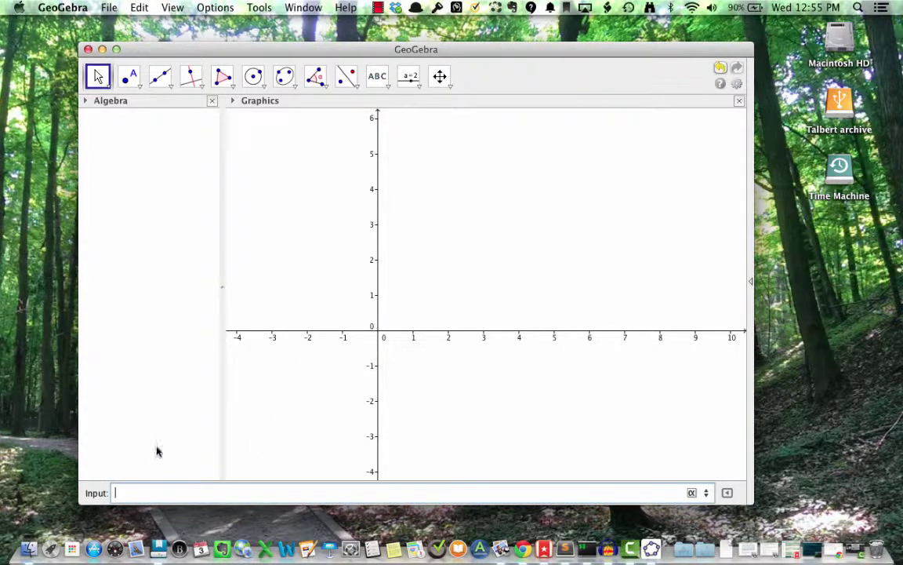
text(f(x) = x^3 - 4x^2)
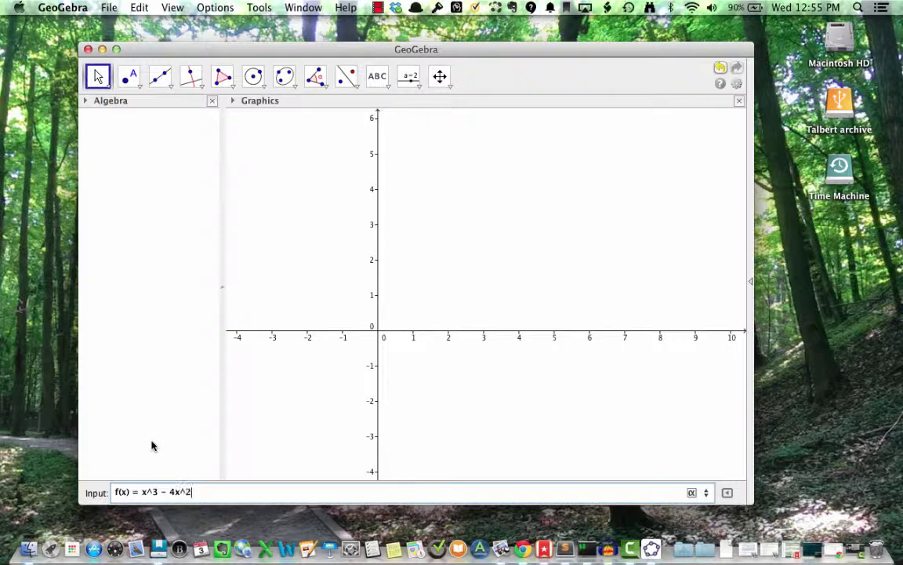
key(Return)
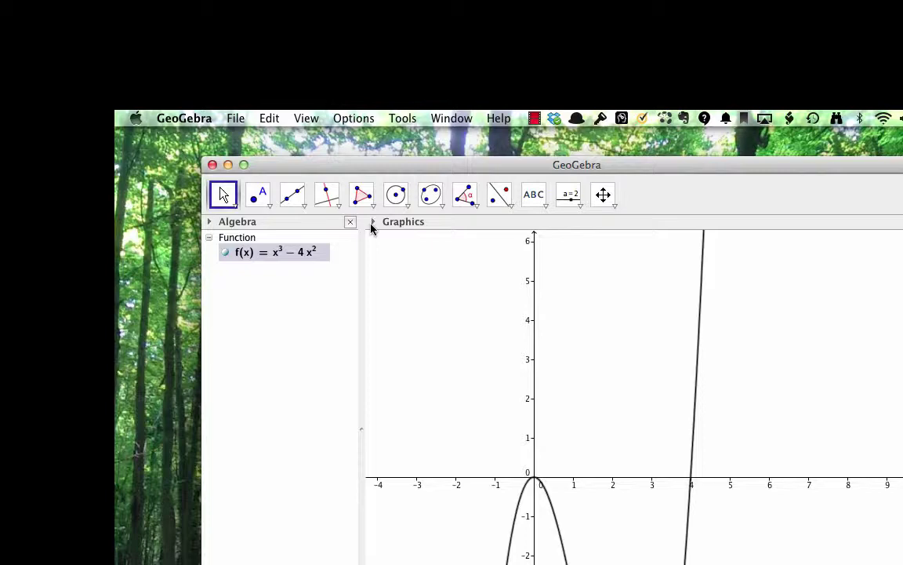
Turn on the grid from the Graphics style bar, with the axes left showing.
click(373, 222)
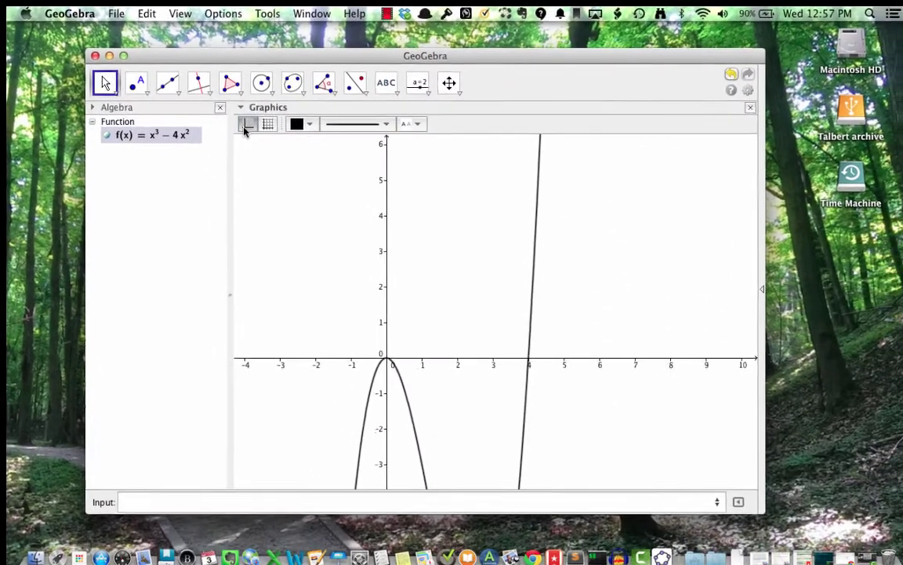
click(380, 240)
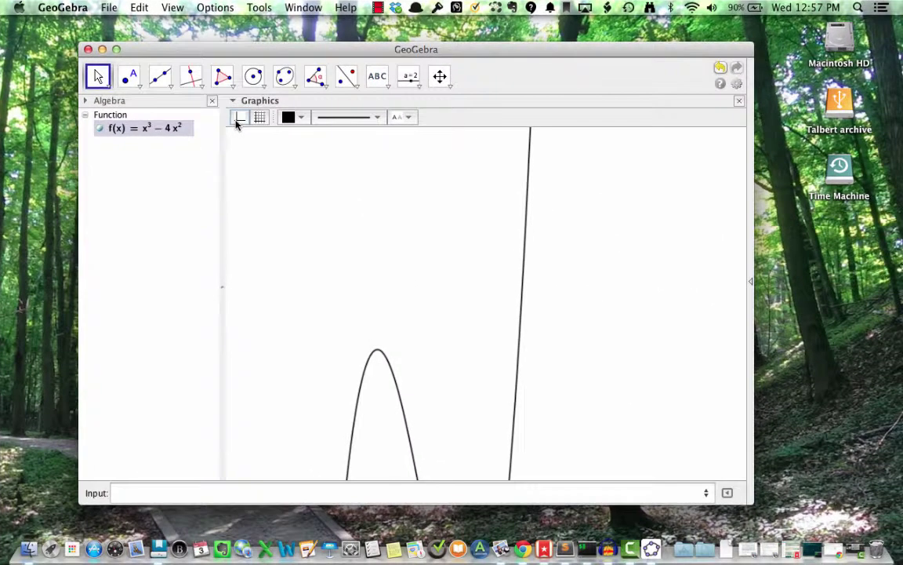
click(237, 124)
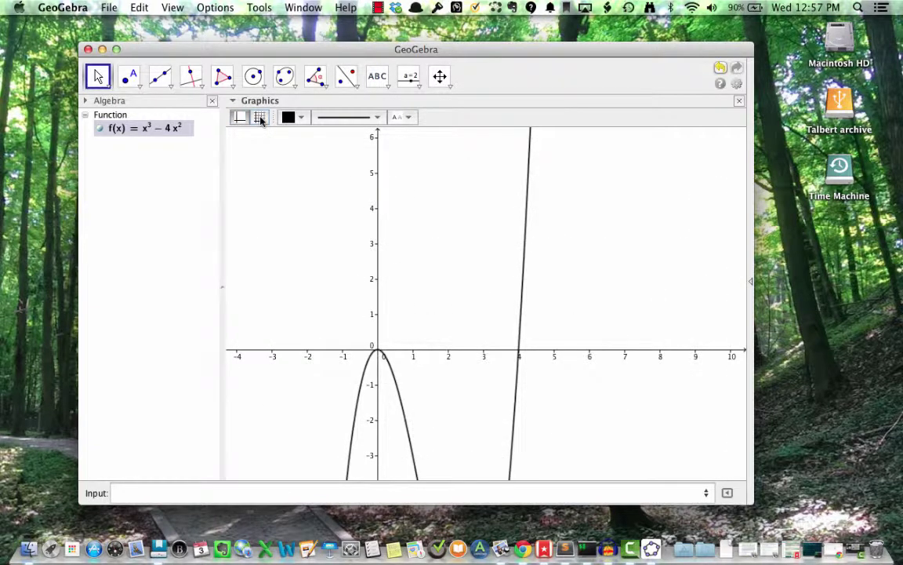
click(261, 119)
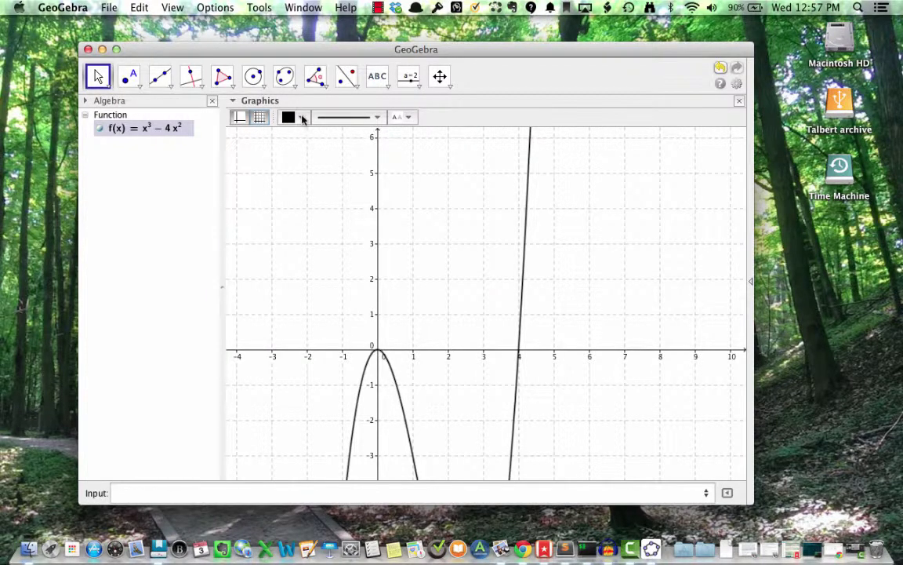
Colour the curve of f blue and drag its line thickness up.
click(303, 119)
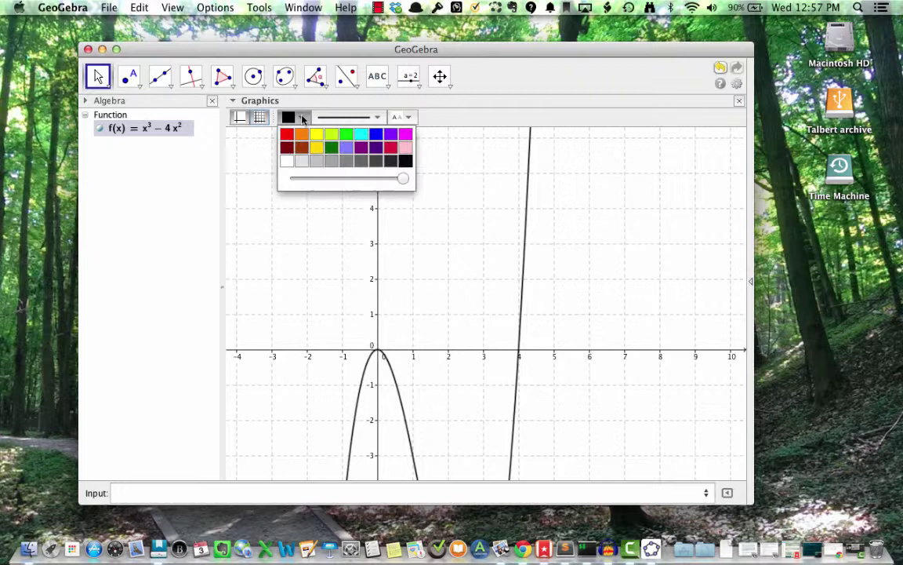
click(378, 137)
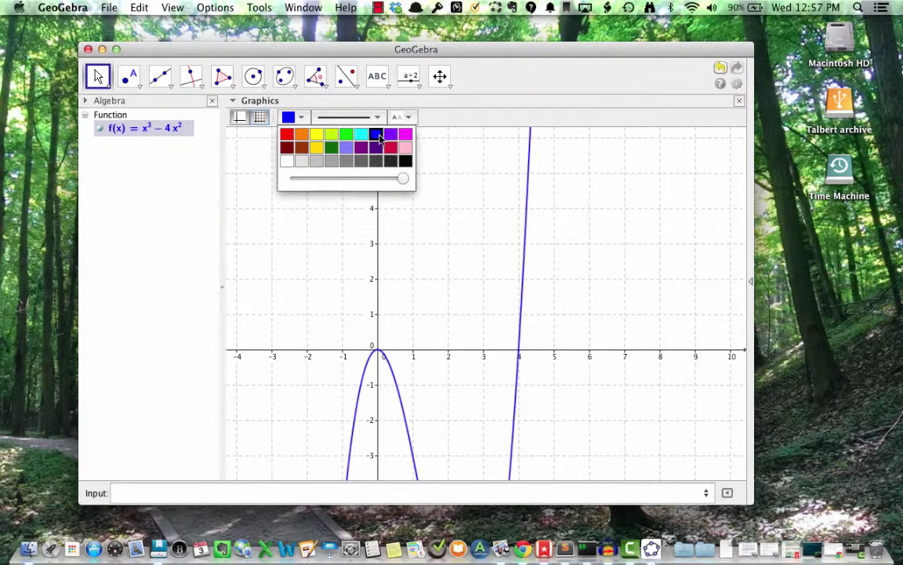
click(332, 119)
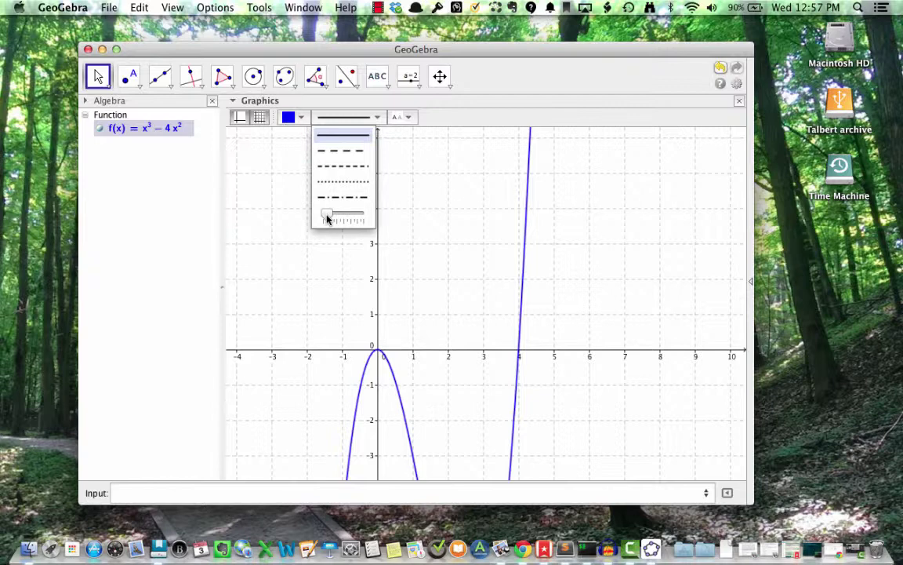
drag(328, 219, 341, 219)
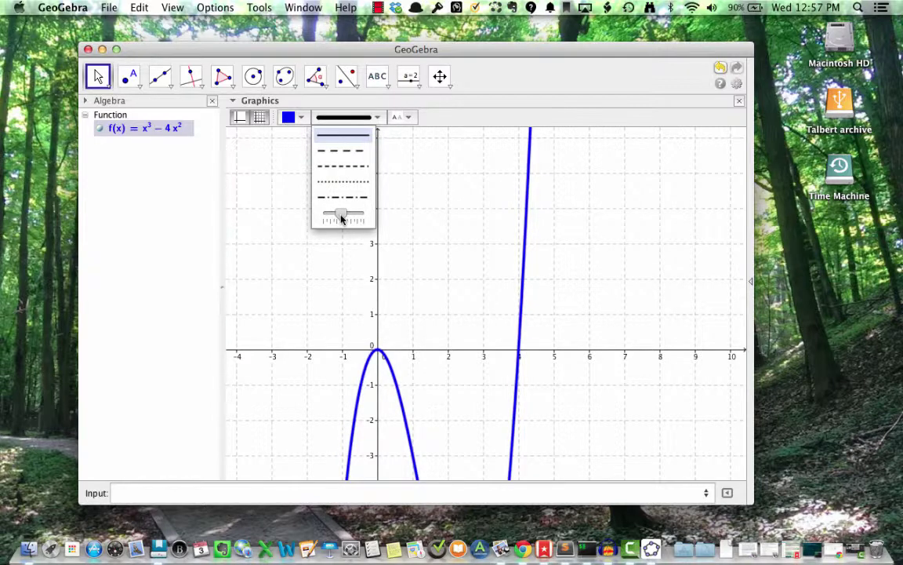
click(409, 119)
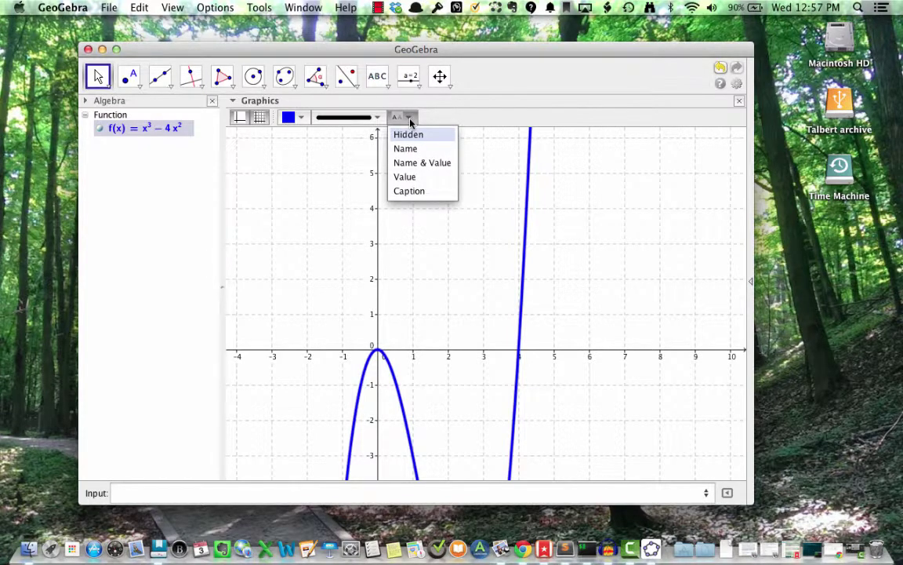
Show the label as Name & Value and drag it left of the y-axis near y = −2.5.
click(409, 164)
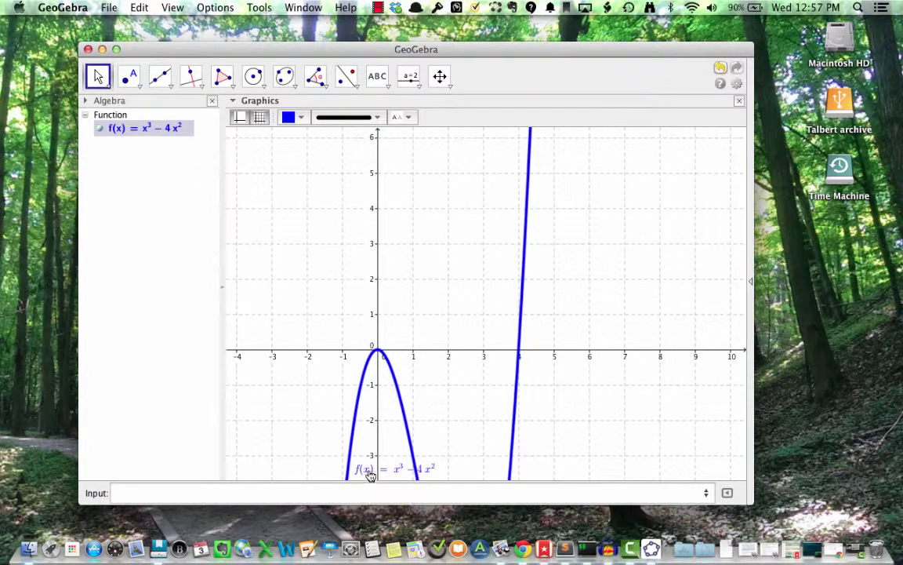
drag(369, 477, 306, 425)
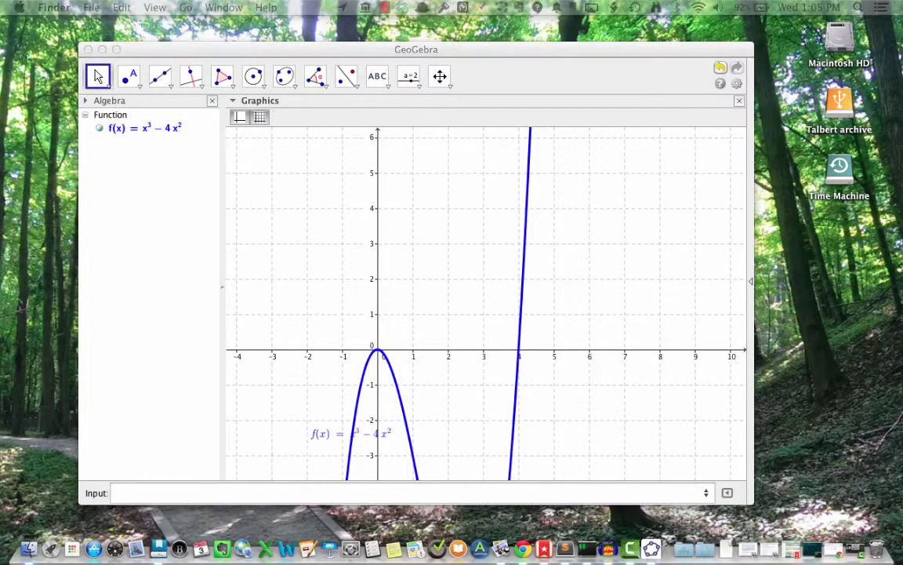
Open Graphics preferences from the graphing area's context menu to show the x and y limits.
right_click(288, 273)
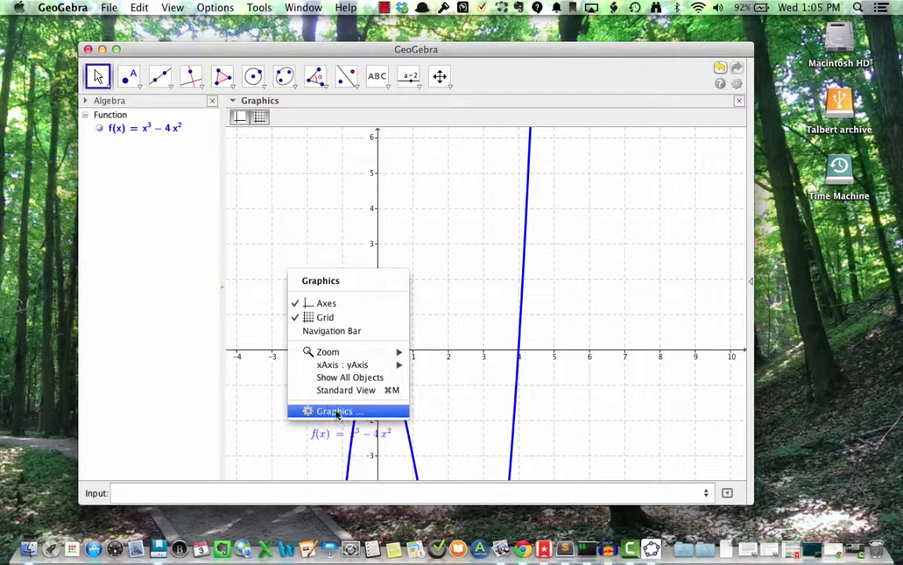
click(383, 411)
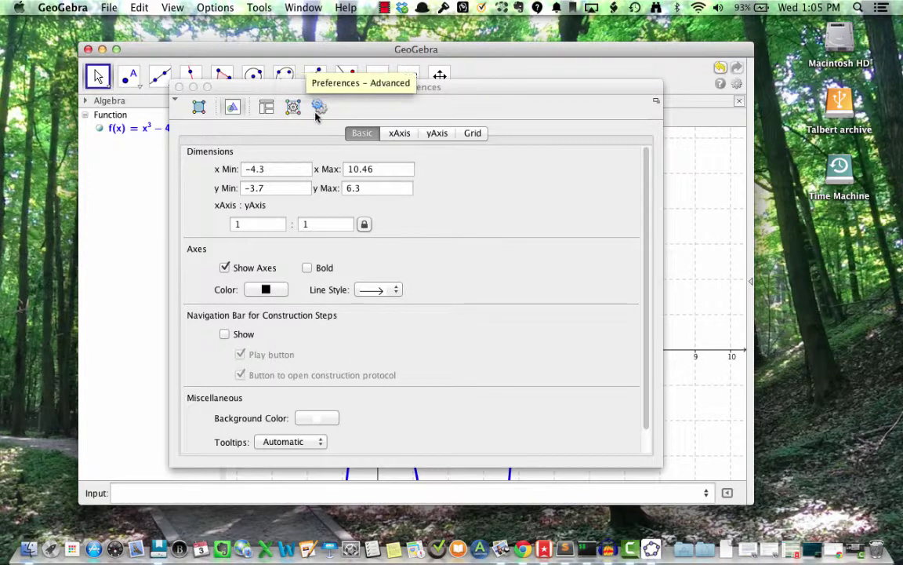
click(199, 108)
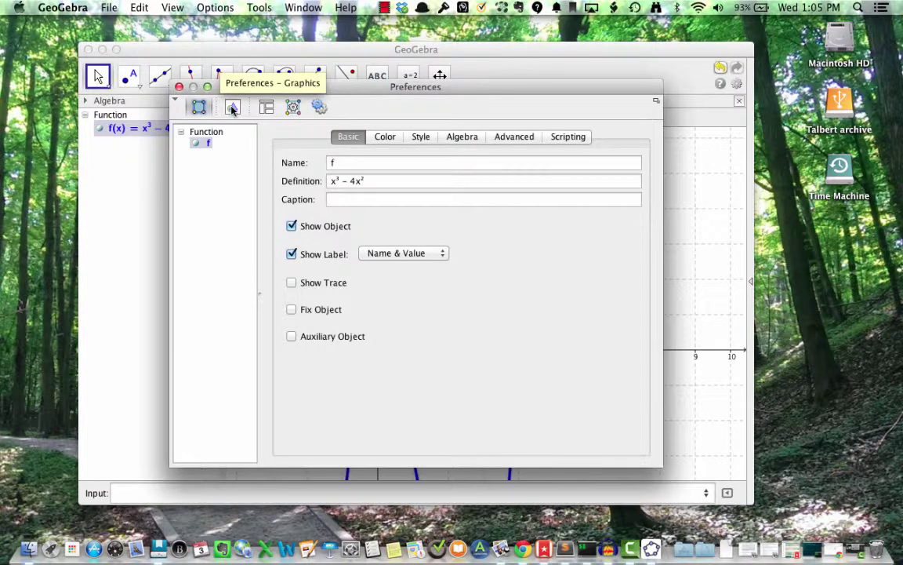
click(231, 108)
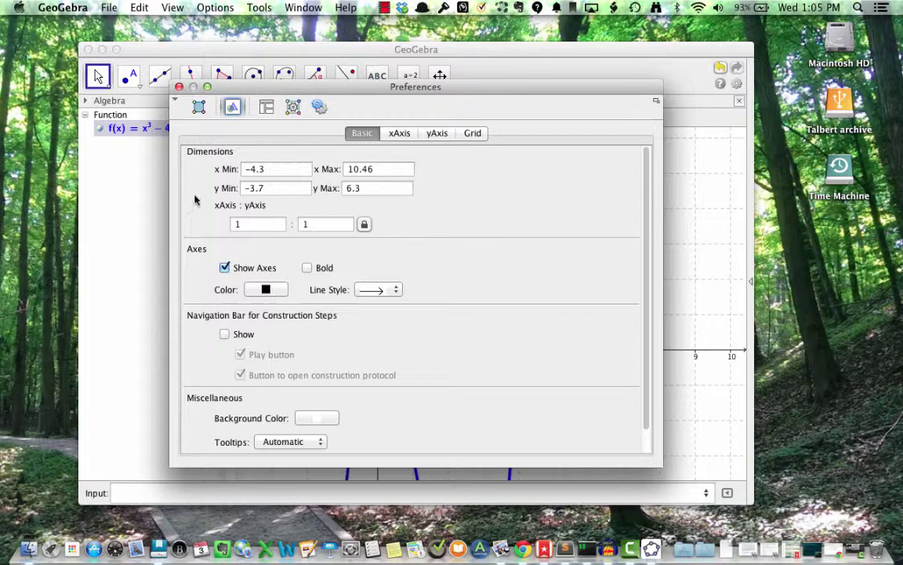
Set x Min to -1 and x Max to 5 in the Basic graphics settings.
click(280, 170)
double_click(280, 169)
key(BackSpace)
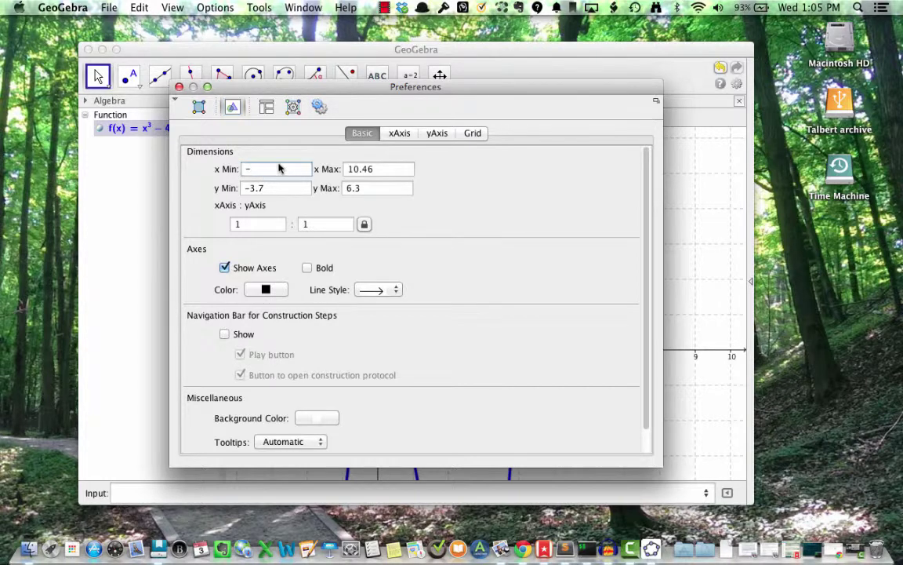
text(-1)
key(Tab)
key(BackSpace)
key(BackSpace)
key(BackSpace)
key(BackSpace)
key(BackSpace)
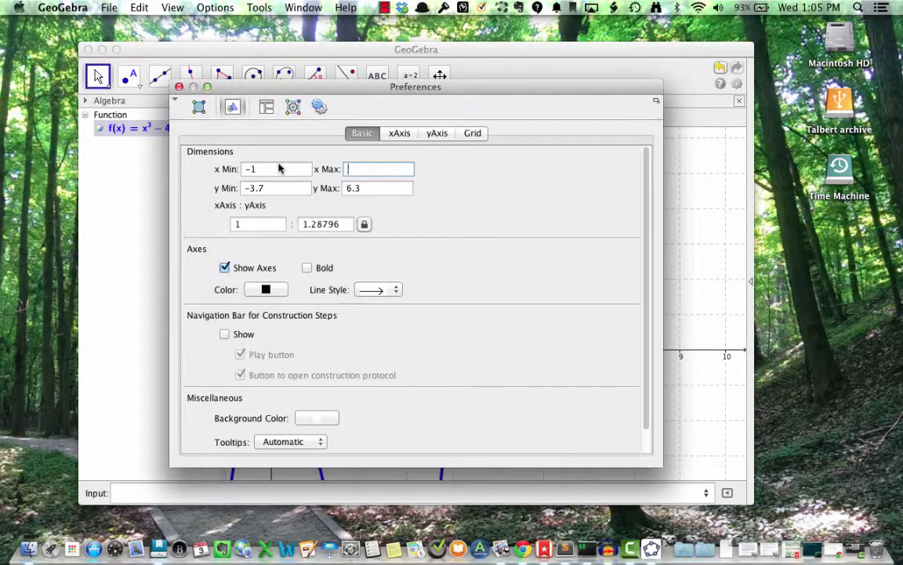
text(5)
key(Return)
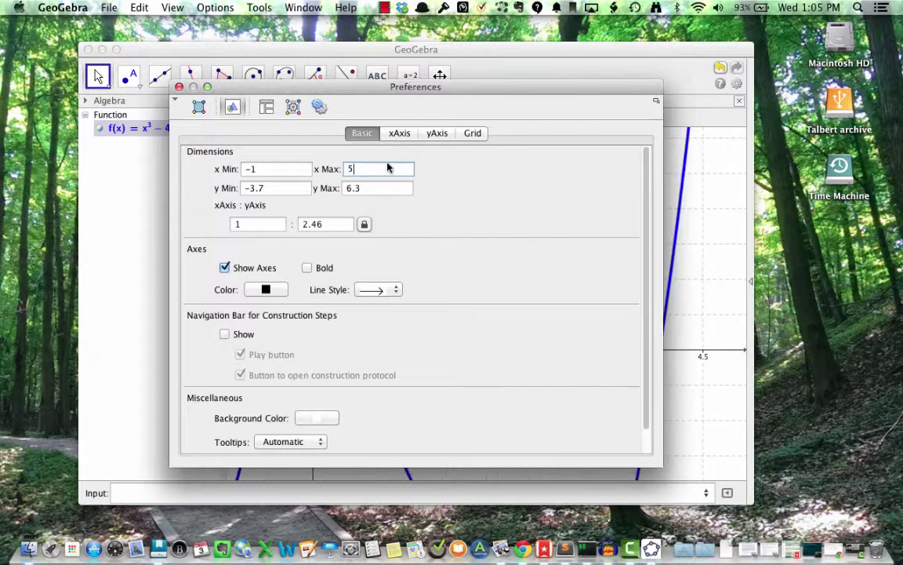
drag(354, 88, 448, 117)
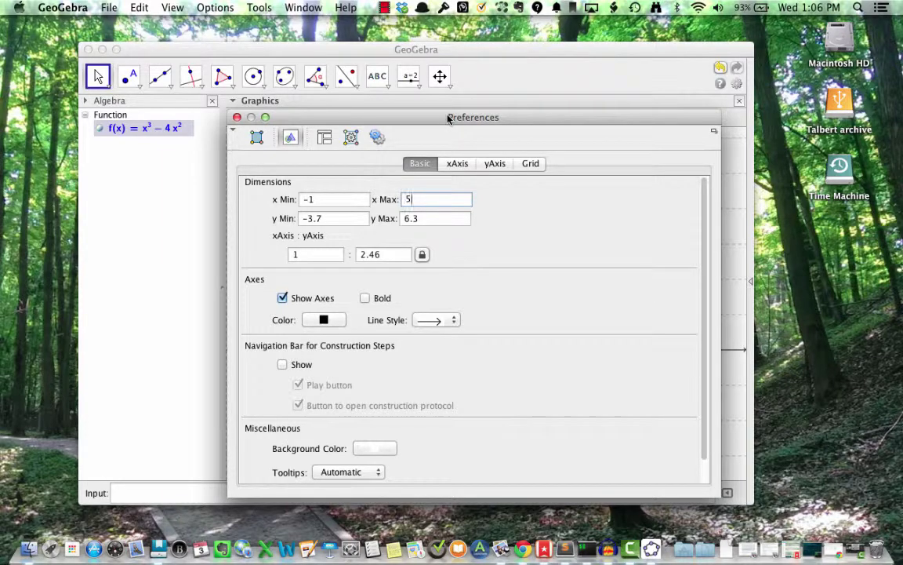
drag(448, 118, 145, 473)
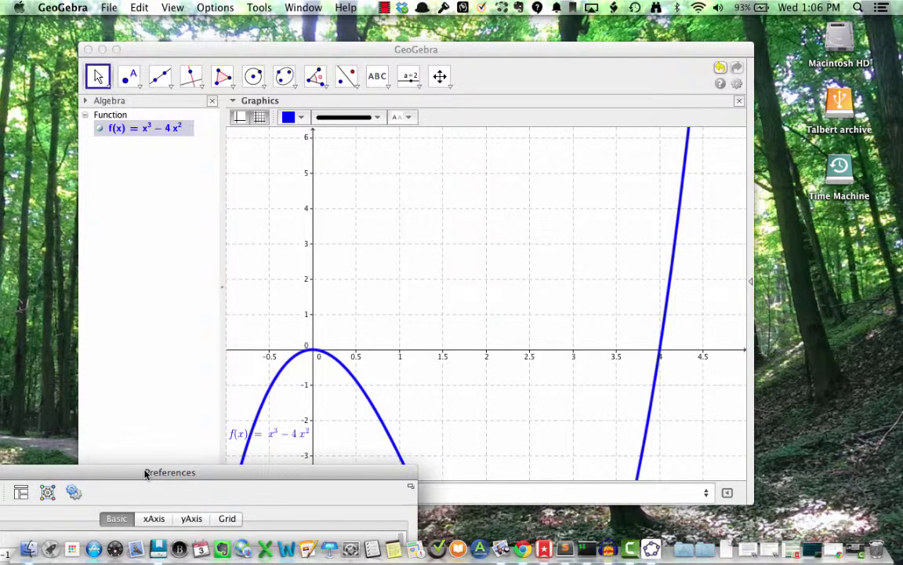
drag(145, 472, 382, 92)
Set y Min to -10 and y Max to 4, then close the settings.
click(265, 194)
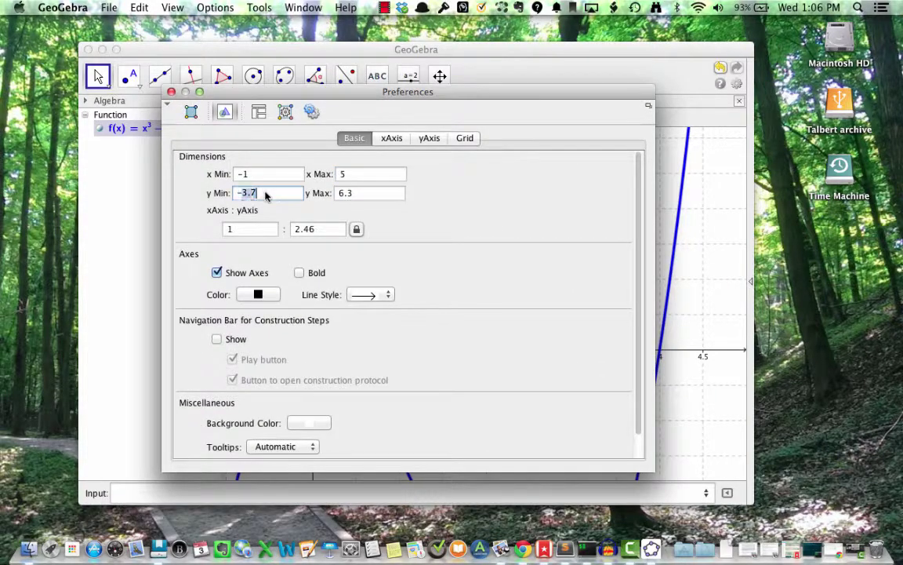
text(-8)
key(Tab)
key(BackSpace)
key(BackSpace)
key(BackSpace)
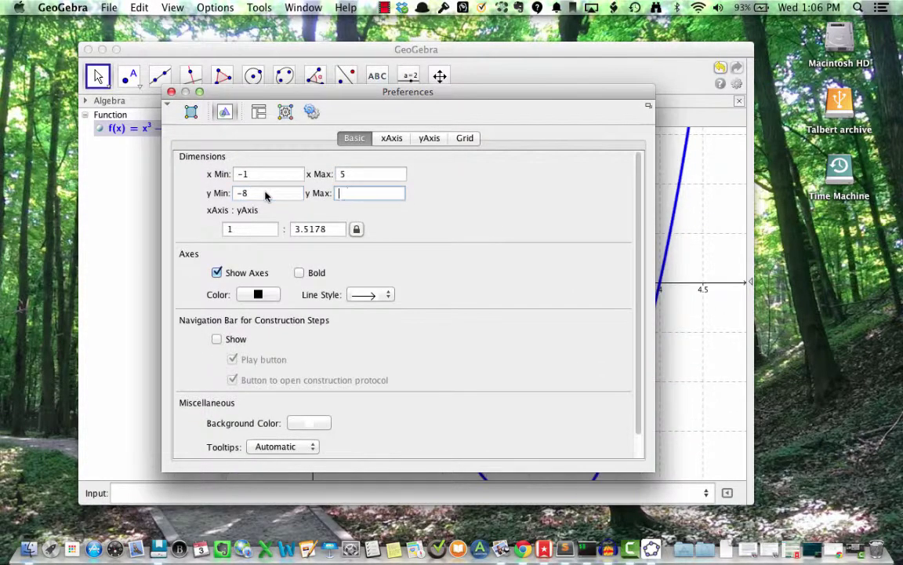
text(4)
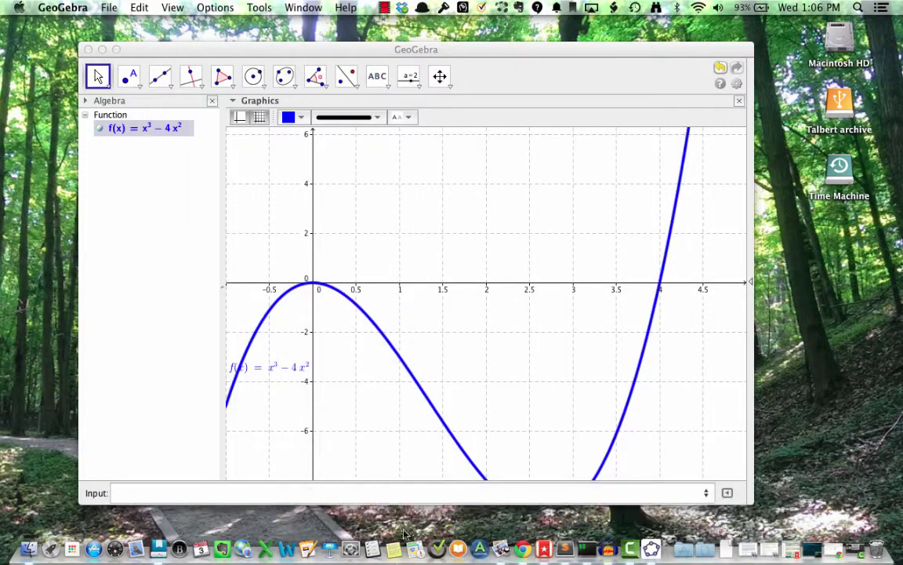
drag(257, 94, 285, 115)
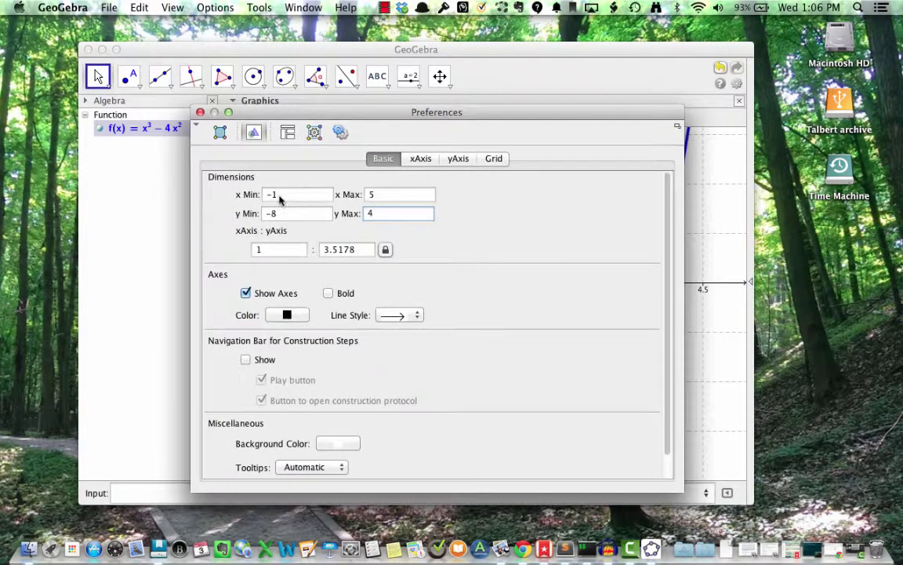
click(289, 217)
key(Return)
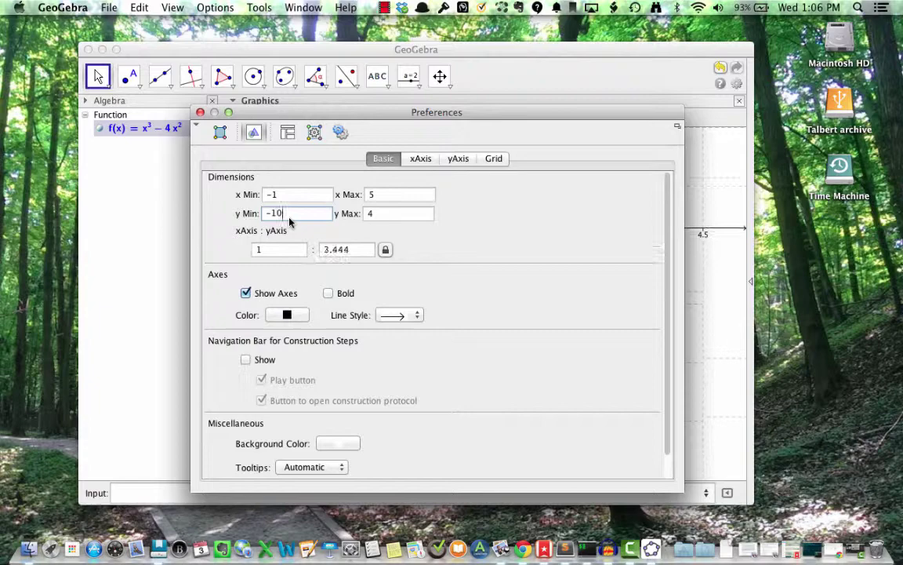
key(super+w)
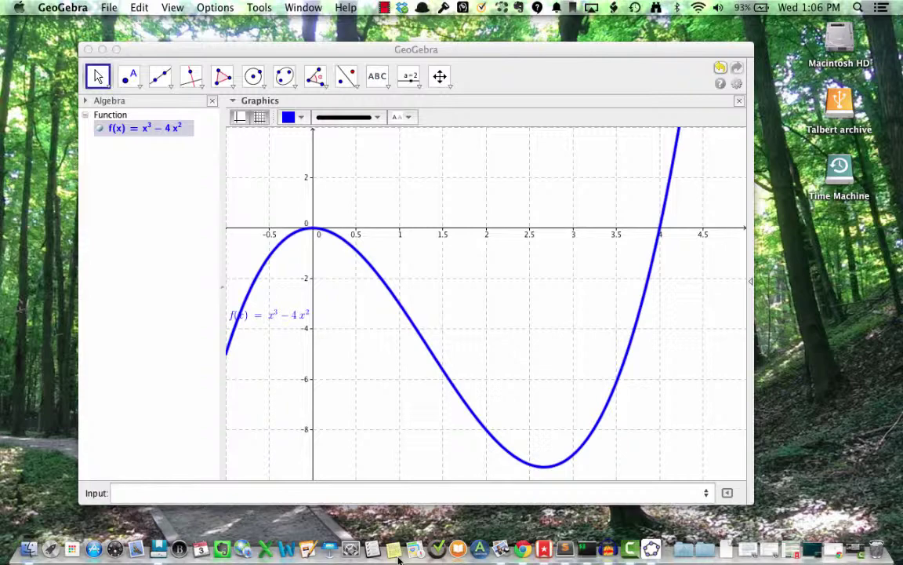
Reopen the graphics preferences and arrange them beside the main window.
key(super+comma)
drag(389, 377, 604, 127)
drag(502, 44, 415, 32)
Keep a Cartesian grid with automatic spacing and a dashed line style.
click(708, 272)
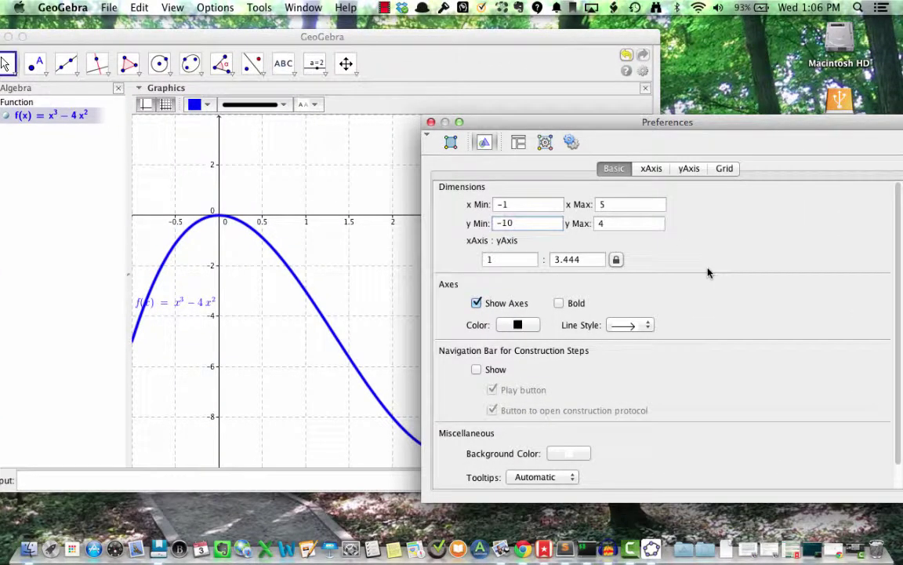
click(650, 169)
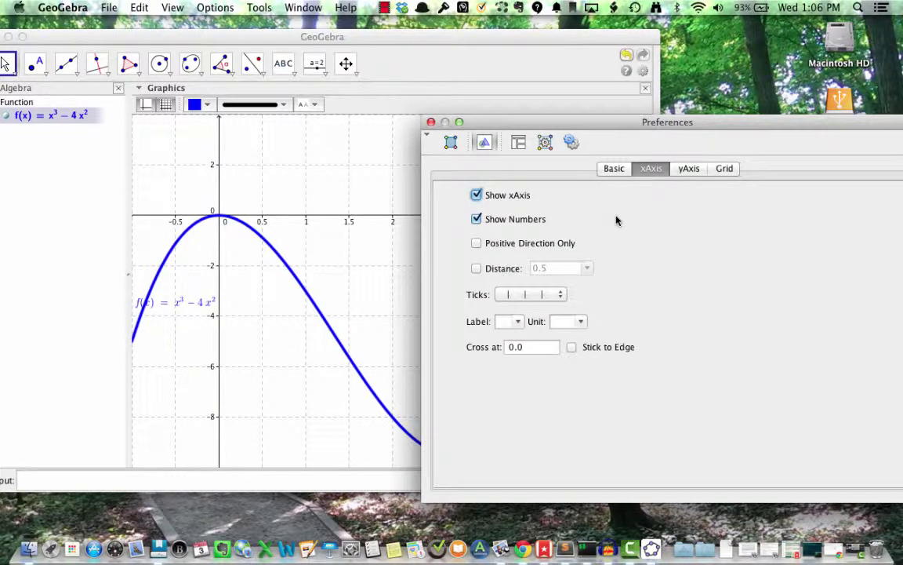
click(689, 169)
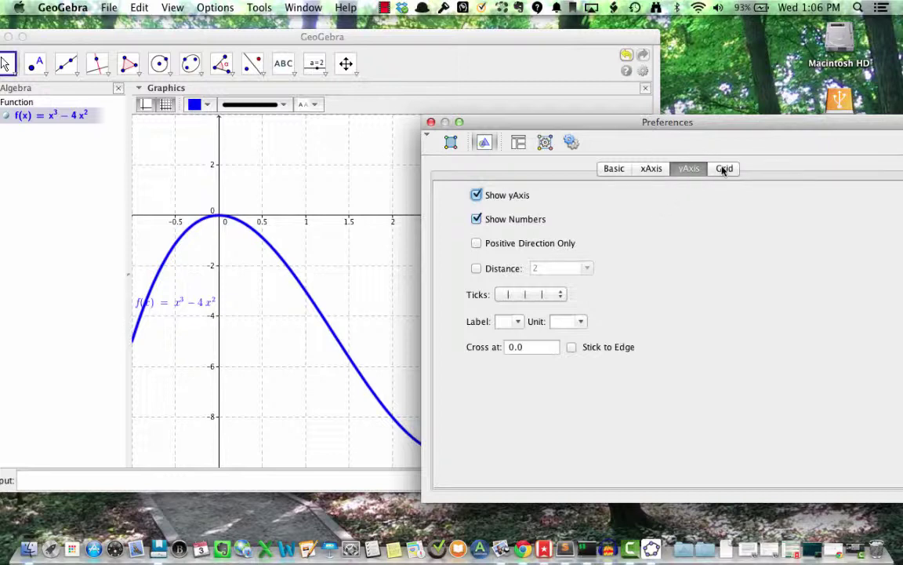
click(722, 169)
click(530, 231)
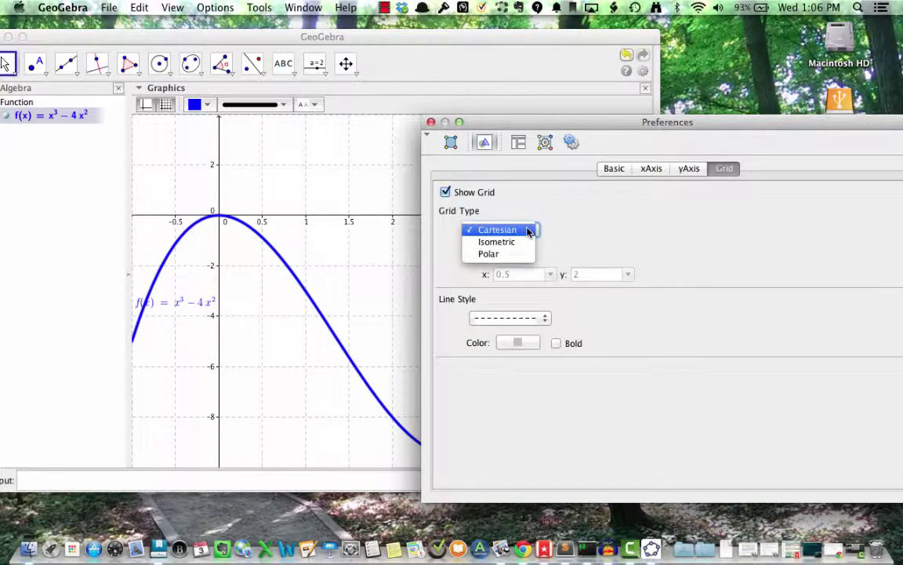
click(518, 230)
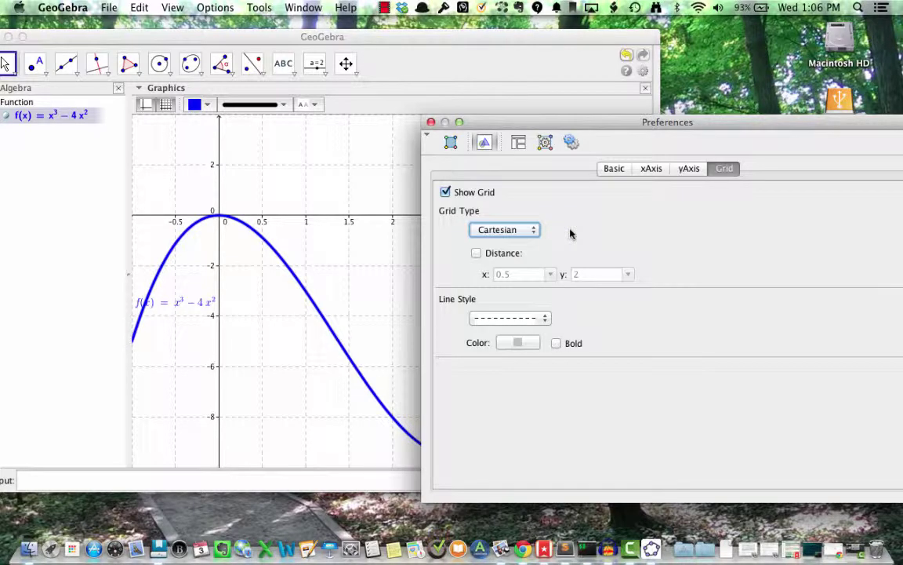
click(477, 254)
click(477, 254)
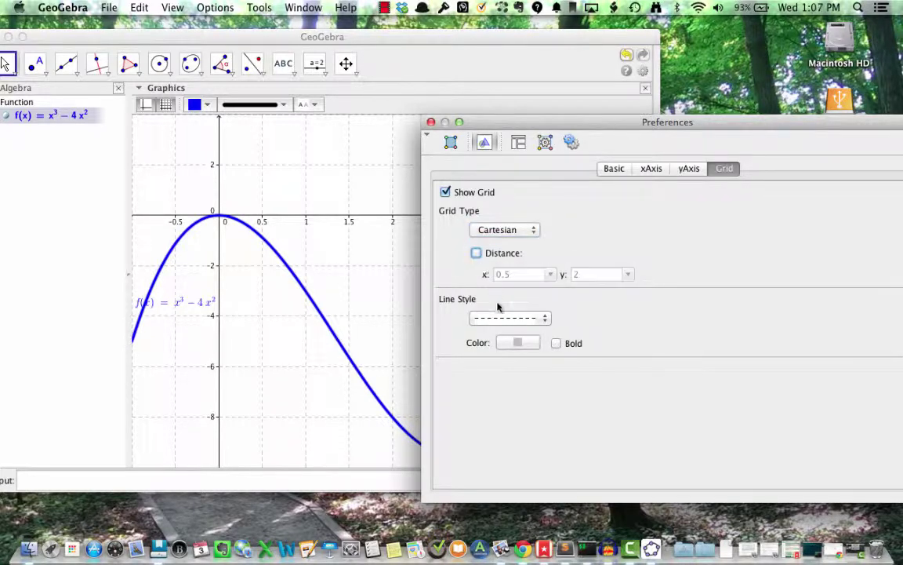
click(537, 318)
click(538, 319)
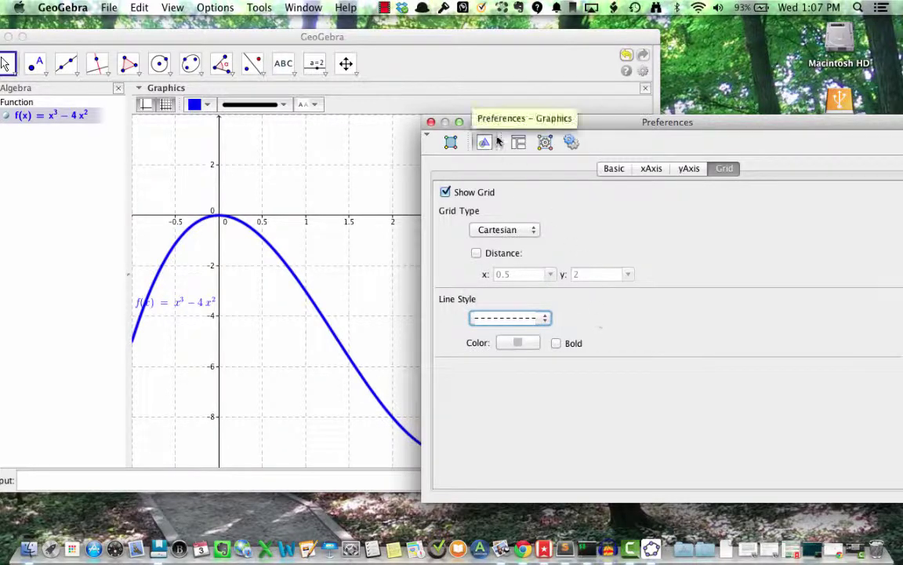
Look through the Layout, Defaults and Advanced pages, then close Preferences and shift the main window right.
click(519, 142)
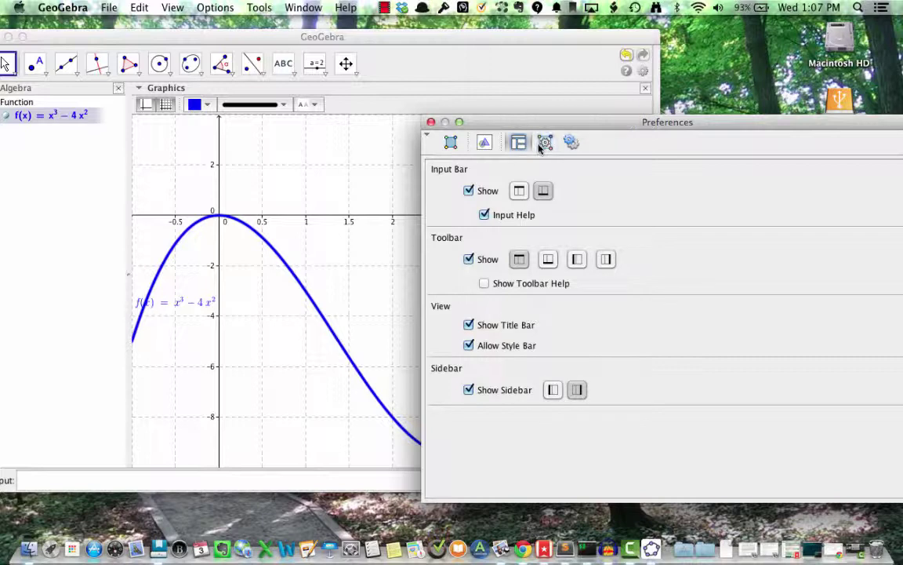
click(545, 142)
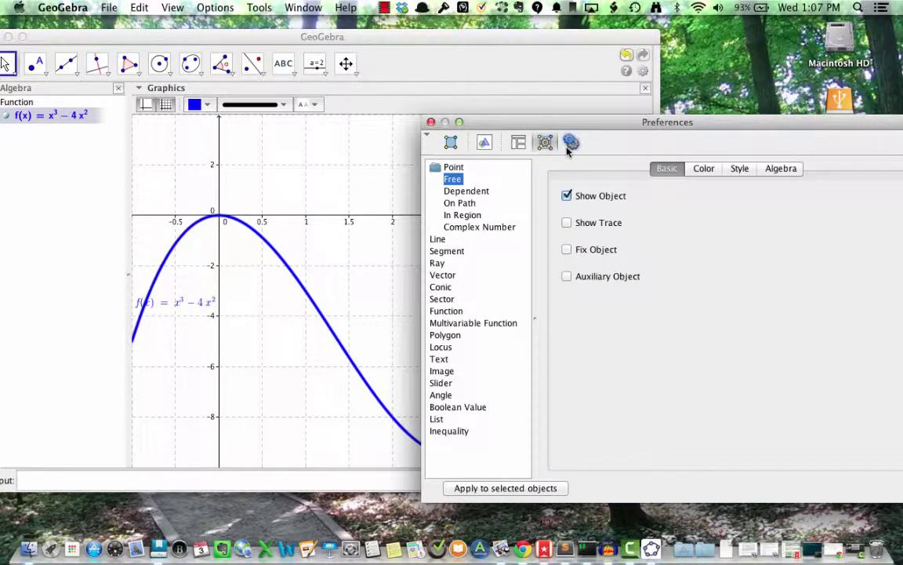
click(571, 142)
click(431, 122)
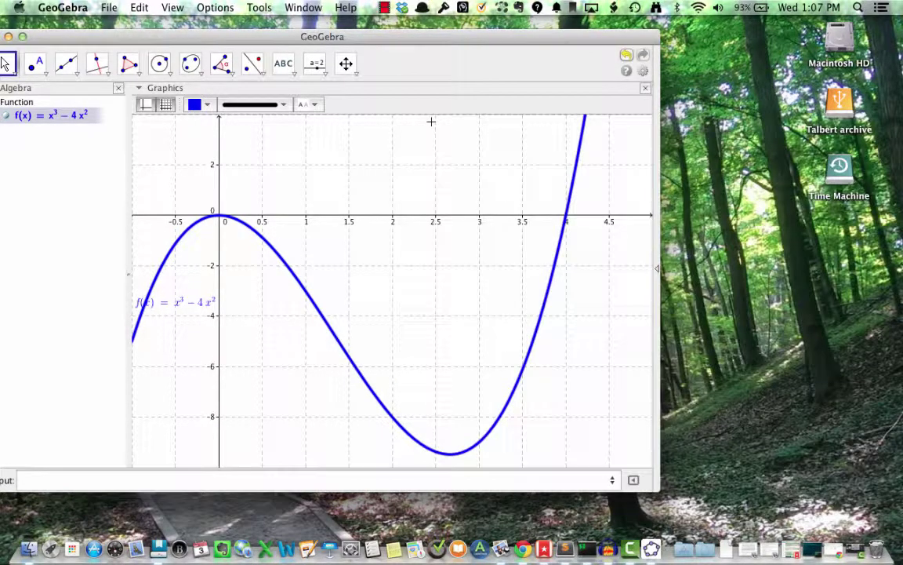
drag(383, 43, 468, 43)
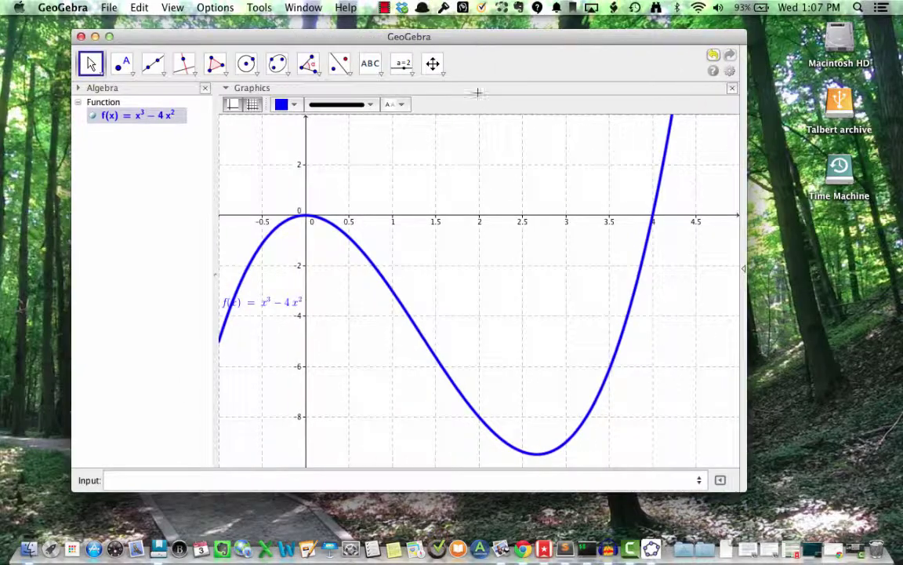